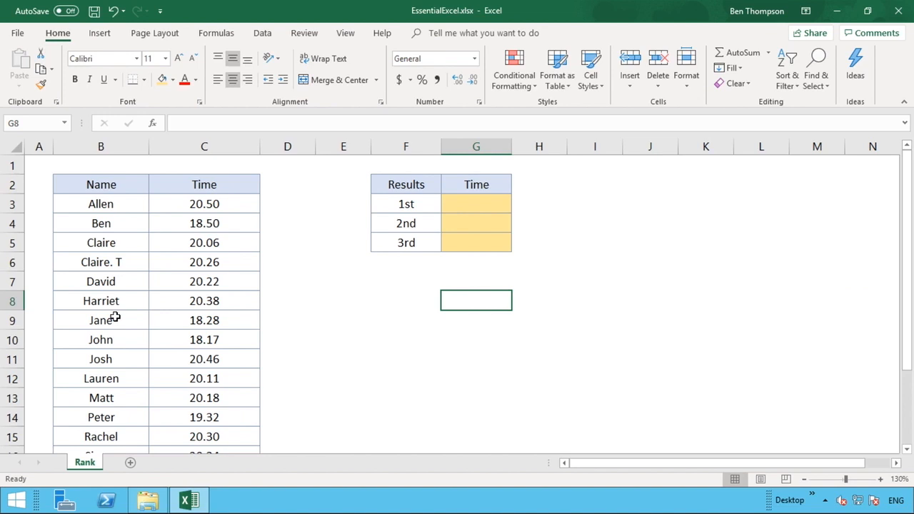
Enter =SMALL(C:C,1) in G3 to return the fastest time for 1st place
left_click(478, 207)
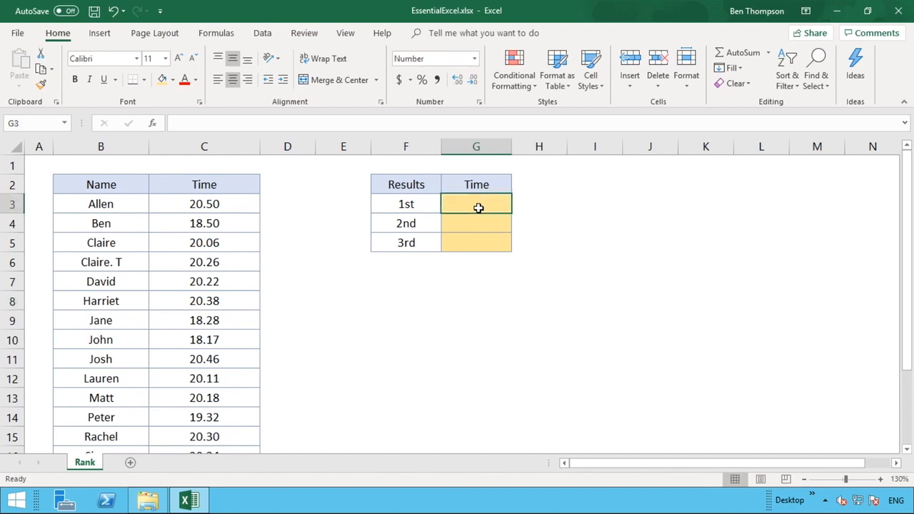
type("=")
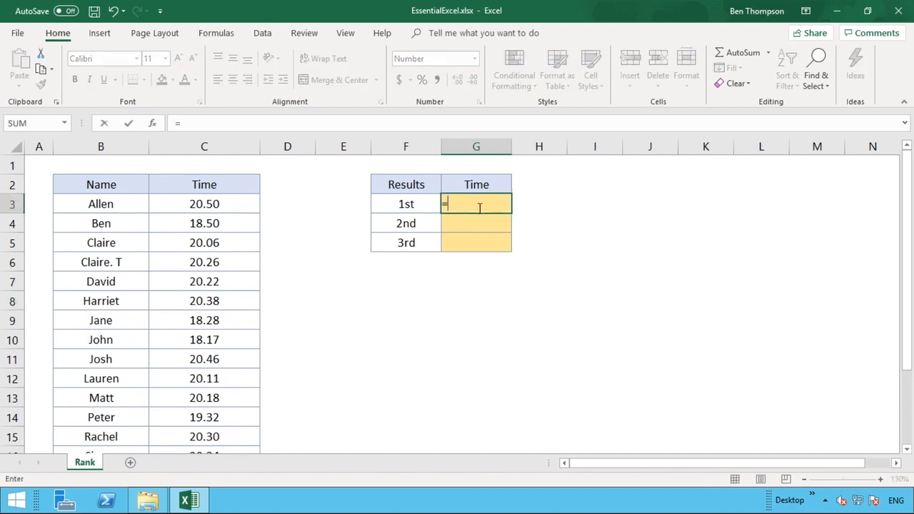
type("SMALL")
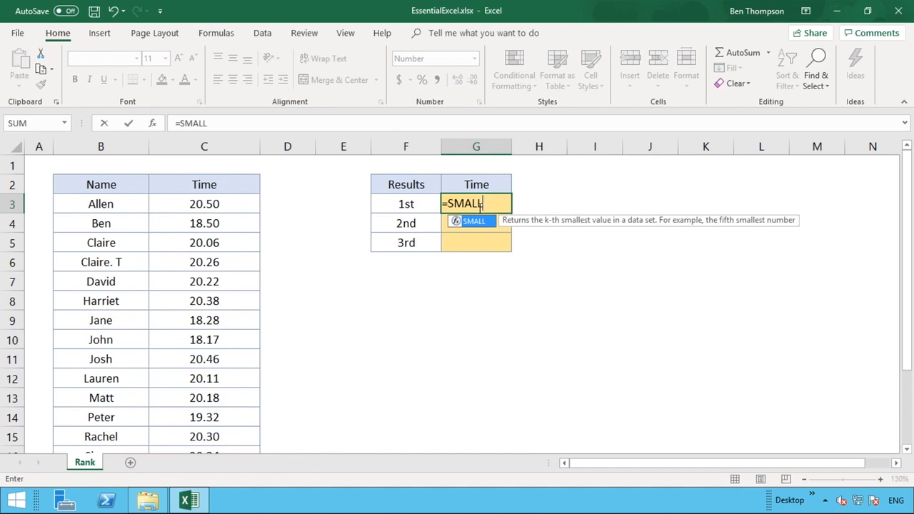
type("(")
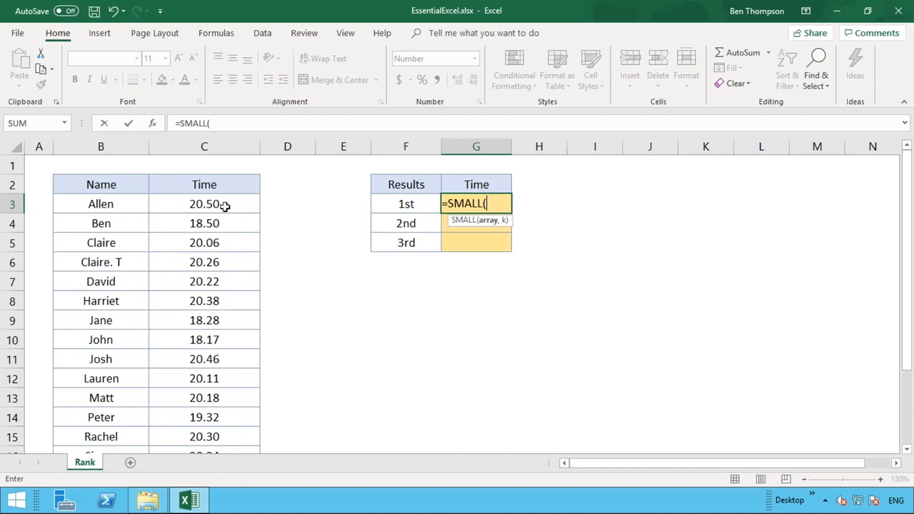
left_click(218, 146)
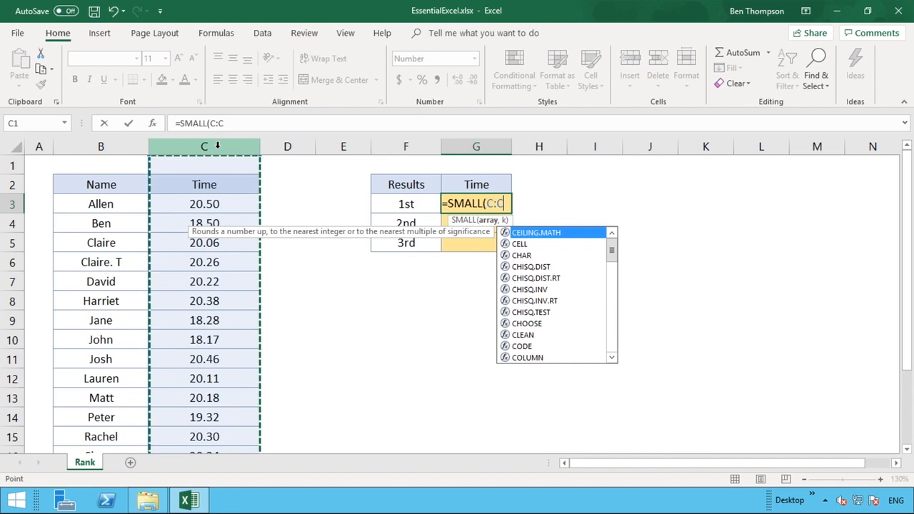
type(",")
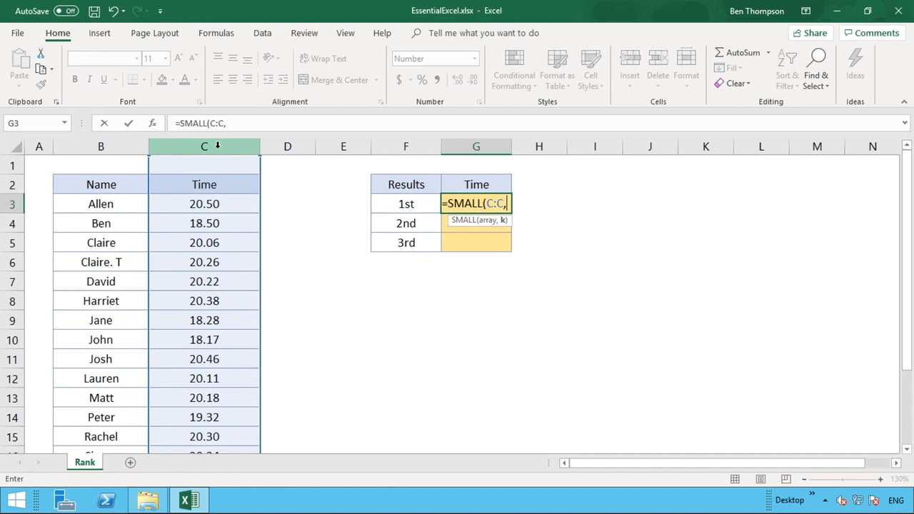
type("1")
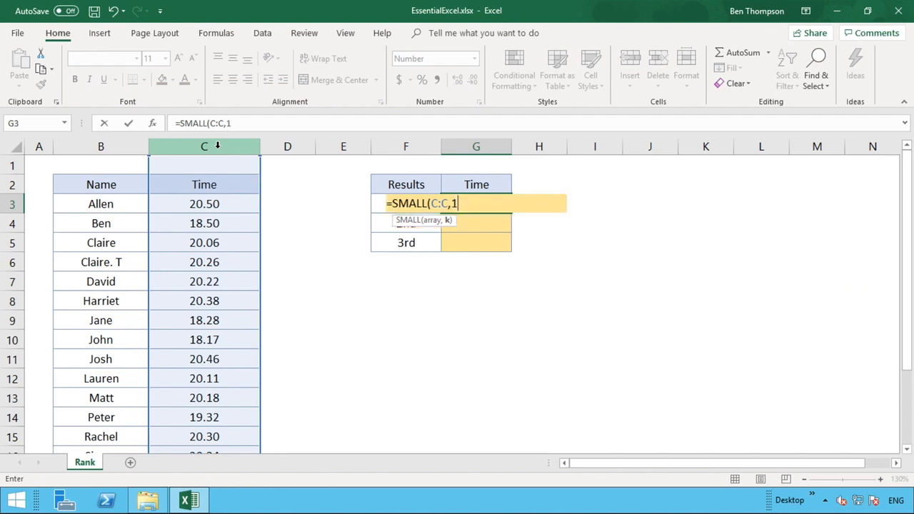
type(")")
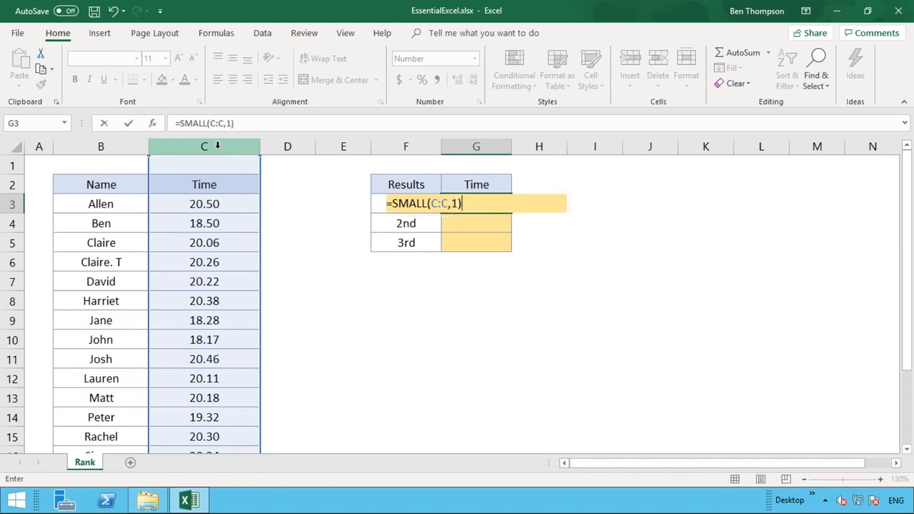
key("Return")
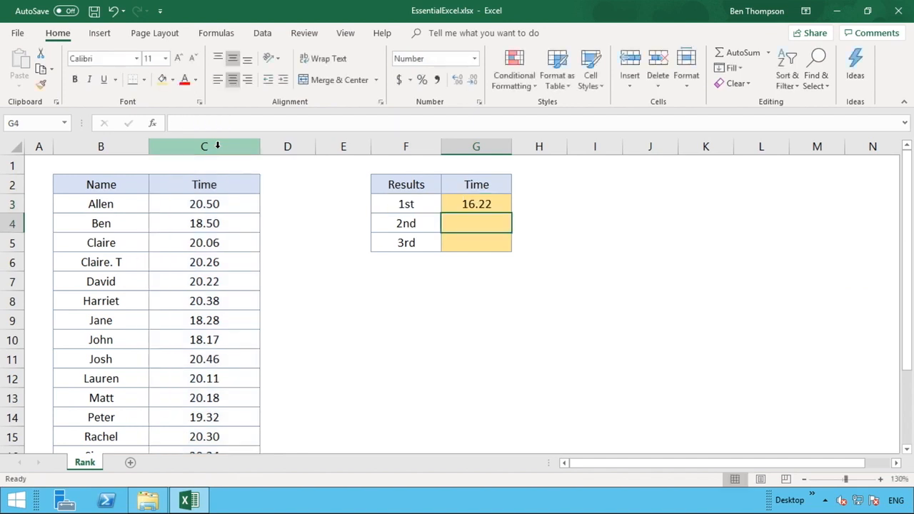
Look through the Time column down to its last row to find the runner with the fastest time
left_click(202, 281)
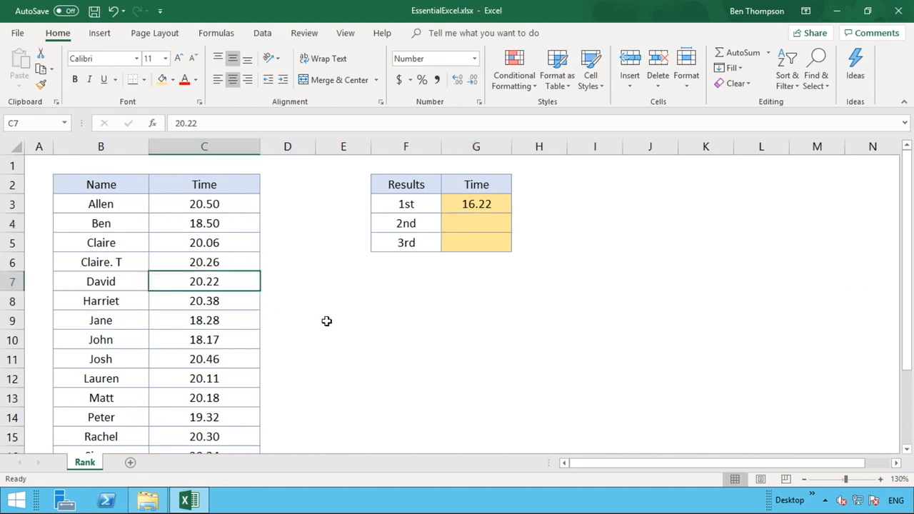
key("Down")
key("Down")
key("Down")
key("Down")
key("Down")
key("Down")
key("Down")
key("Down")
key("Down")
key("Down")
key("Down")
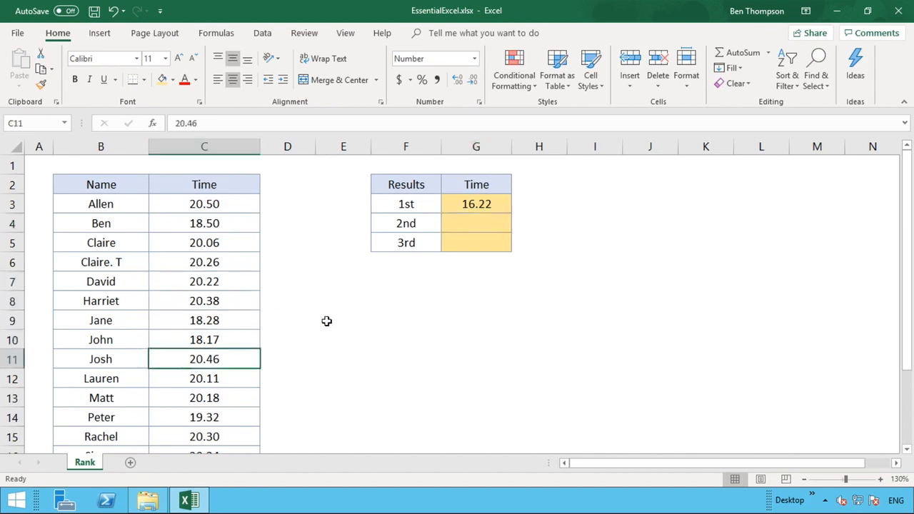
key("Down")
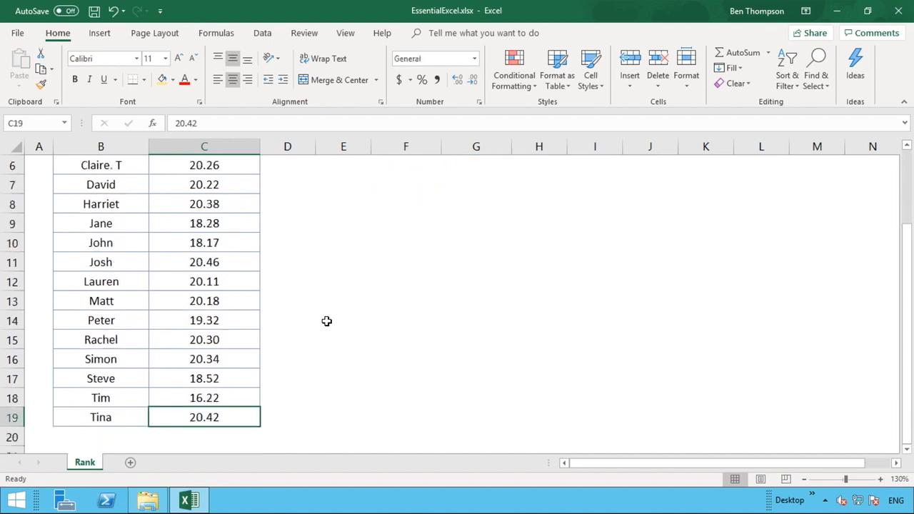
key("Up")
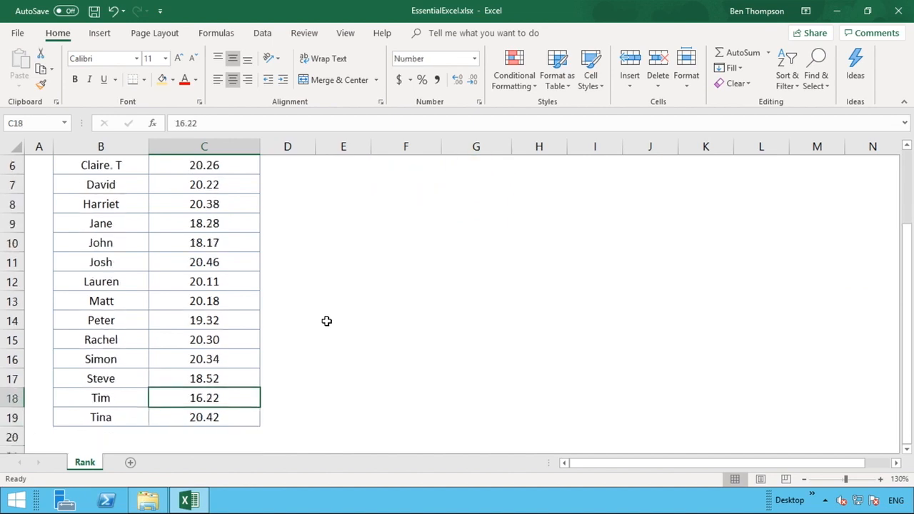
key("Left")
key("Right")
key("Up")
key("Up")
key("Up")
key("Up")
key("Up")
key("Up")
key("Up")
key("Up")
key("Up")
key("Up")
key("Up")
key("Up")
key("Up")
key("Up")
key("Up")
key("Up")
key("Up")
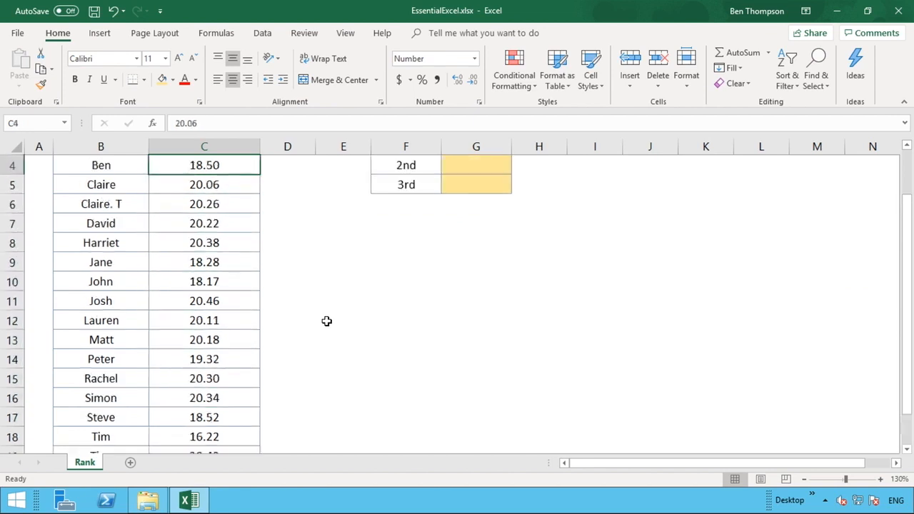
Enter =SMALL(C:C,2) in G4 to return the second-fastest time for 2nd place
key("Right")
key("Right")
key("Right")
key("Right")
key("Right")
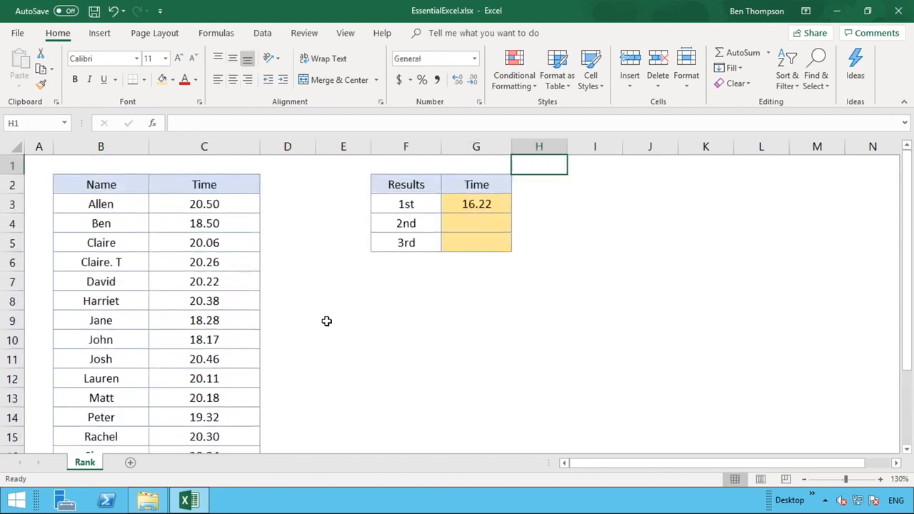
key("Down")
key("Down")
key("Left")
key("Down")
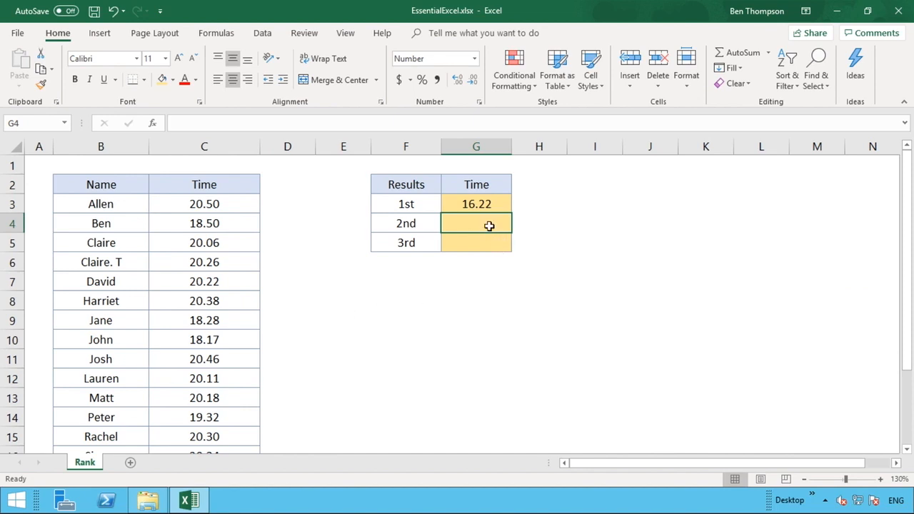
type("=SMAL")
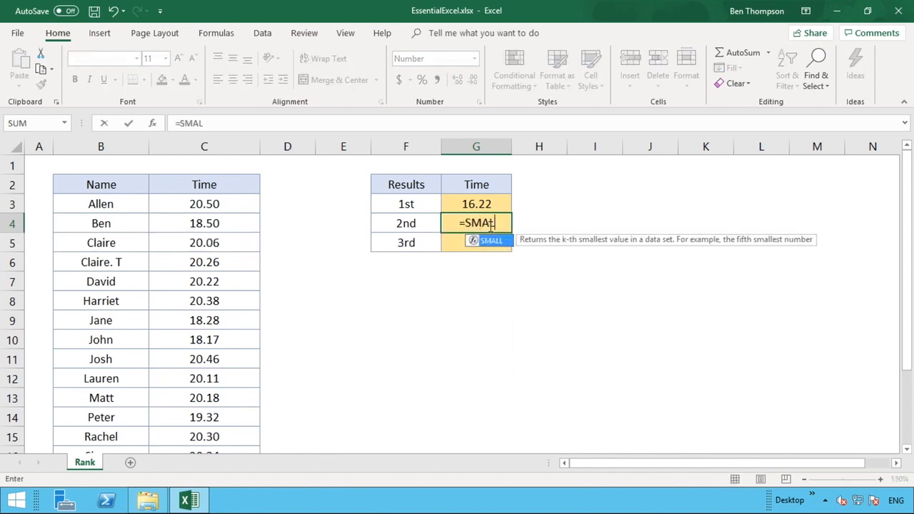
type("L(")
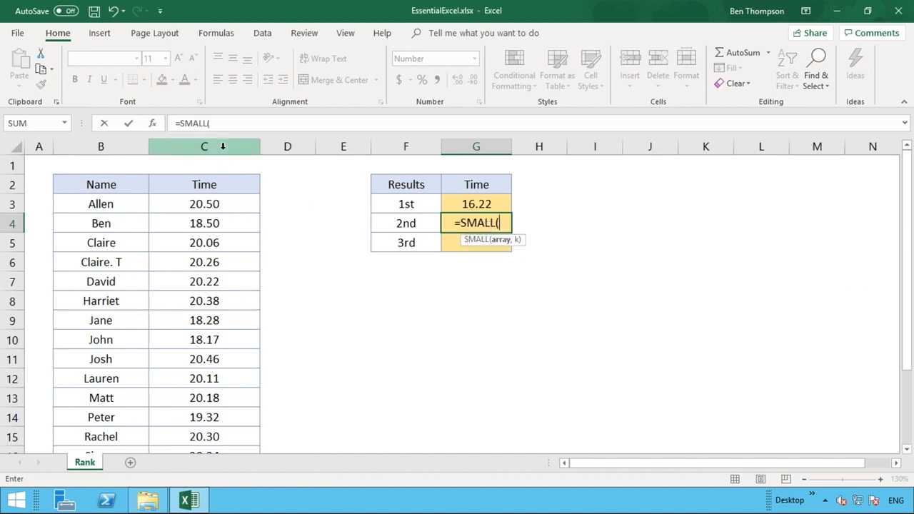
left_click(223, 145)
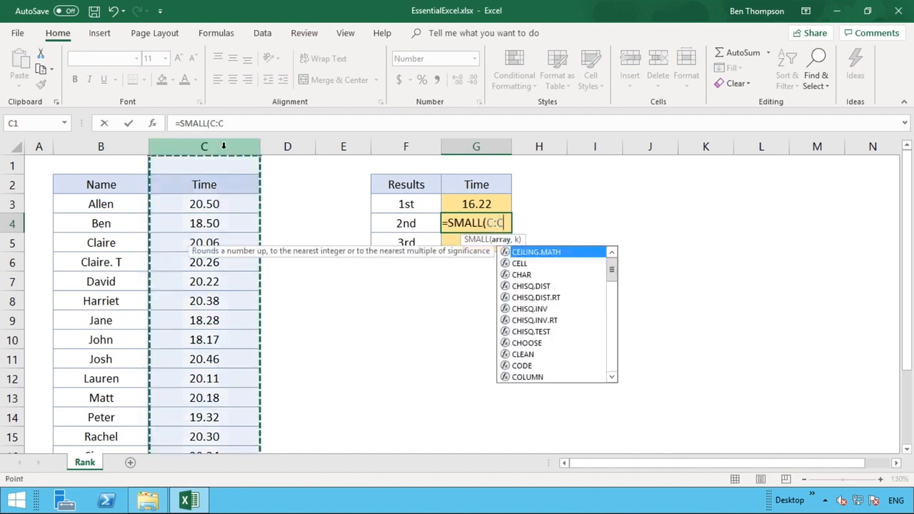
type(",")
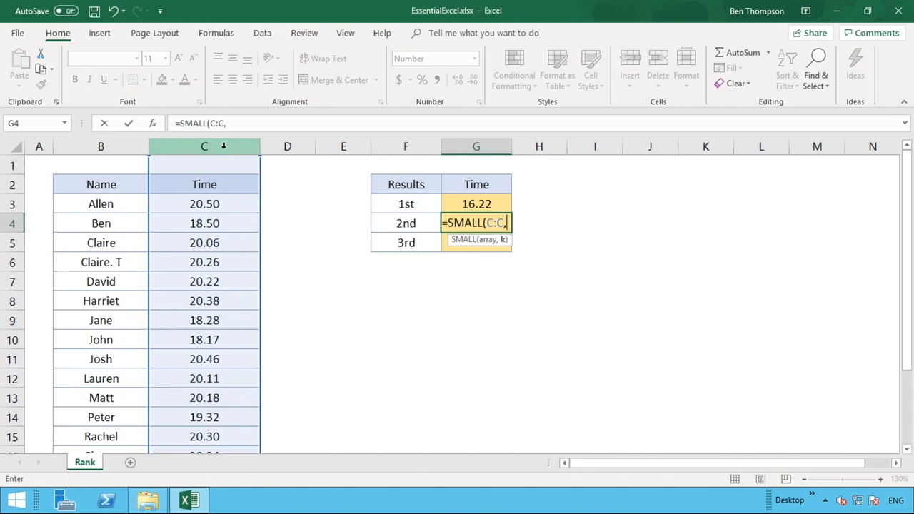
type("2")
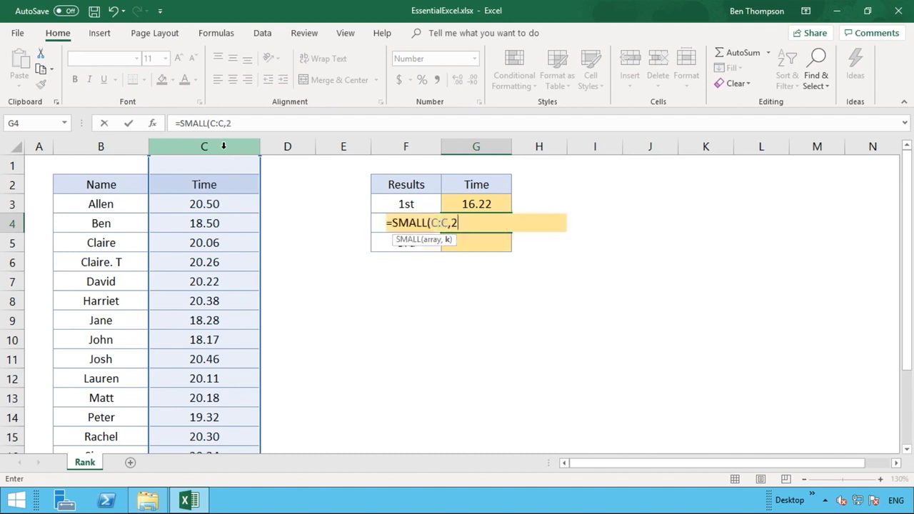
type(")")
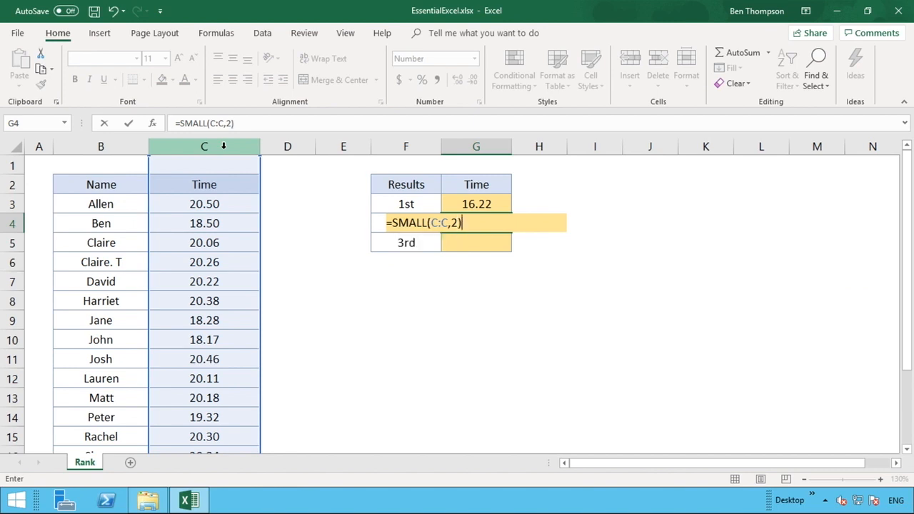
key("Return")
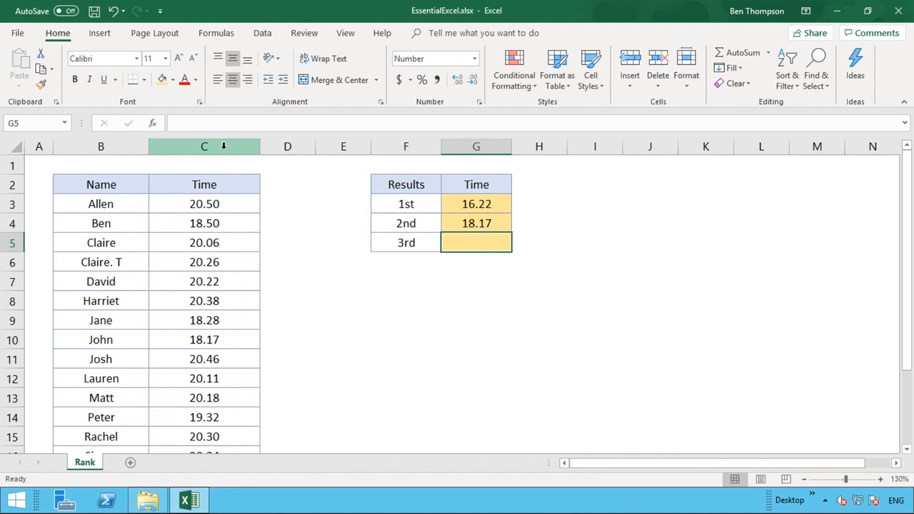
Enter =SMALL(C:C,3) in G5 to return the third-fastest time for 3rd place
type("=")
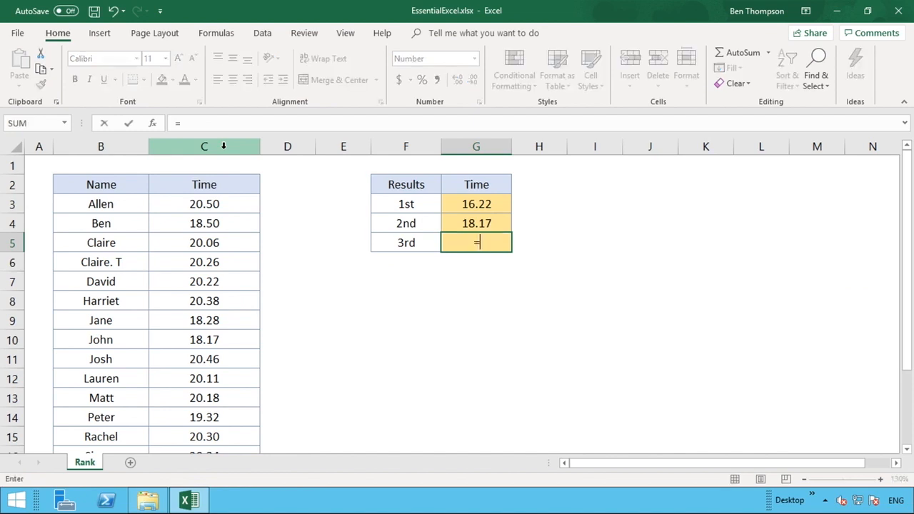
type("SMAL")
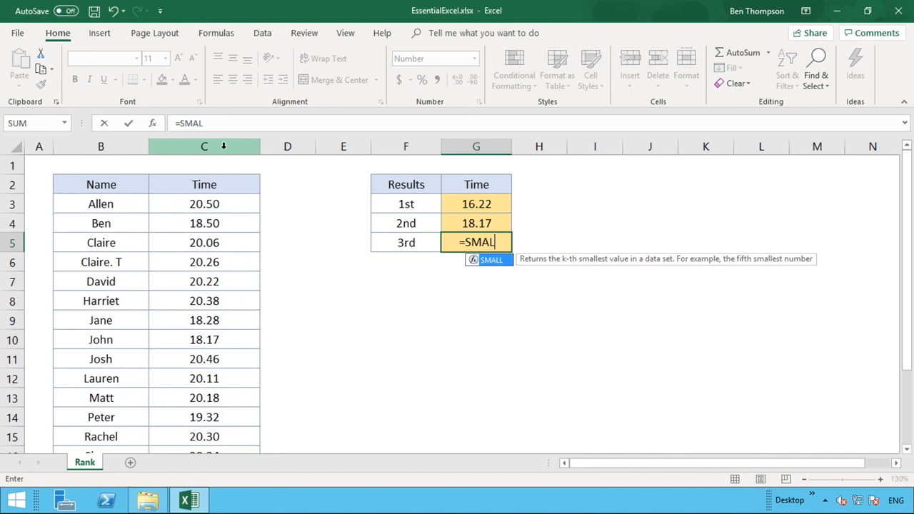
type("L(")
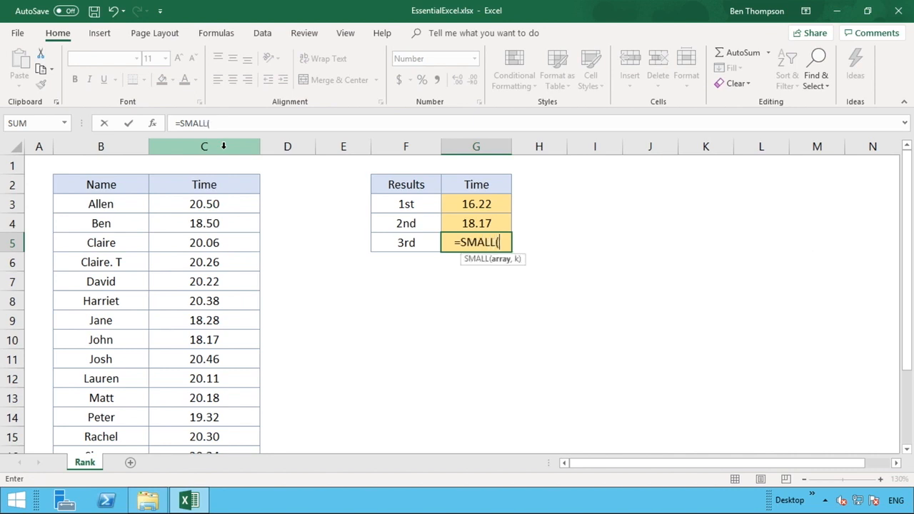
left_click(193, 146)
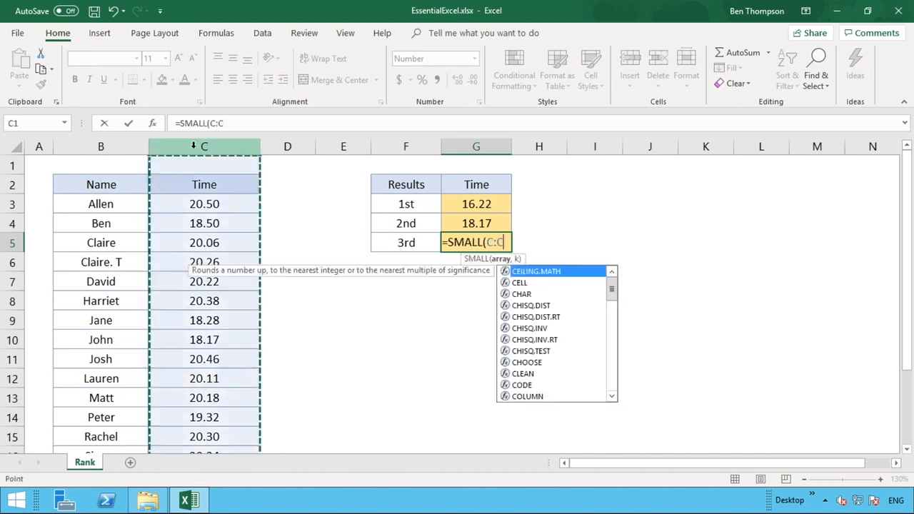
type(",")
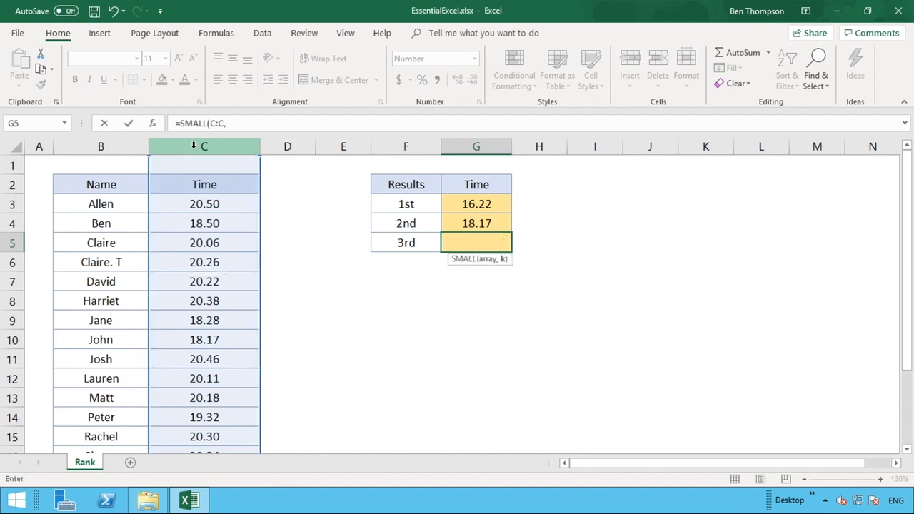
type("3")
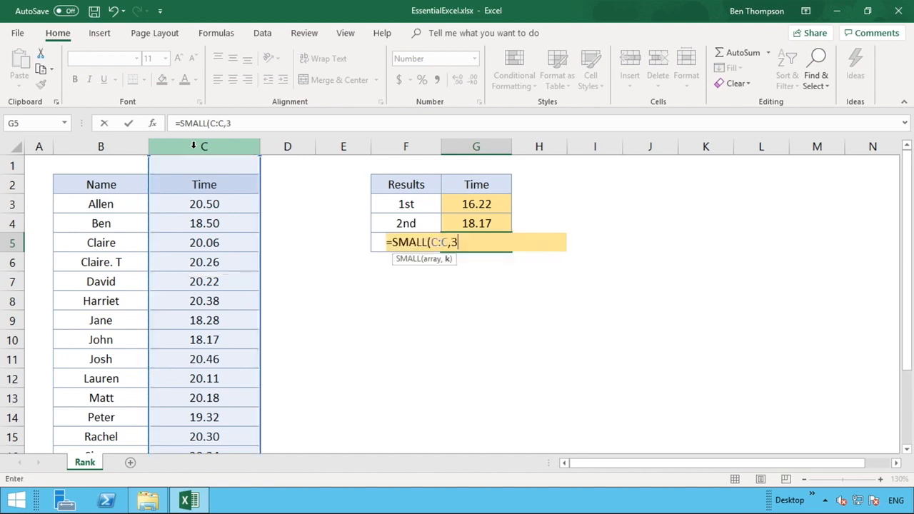
type(")")
key("Return")
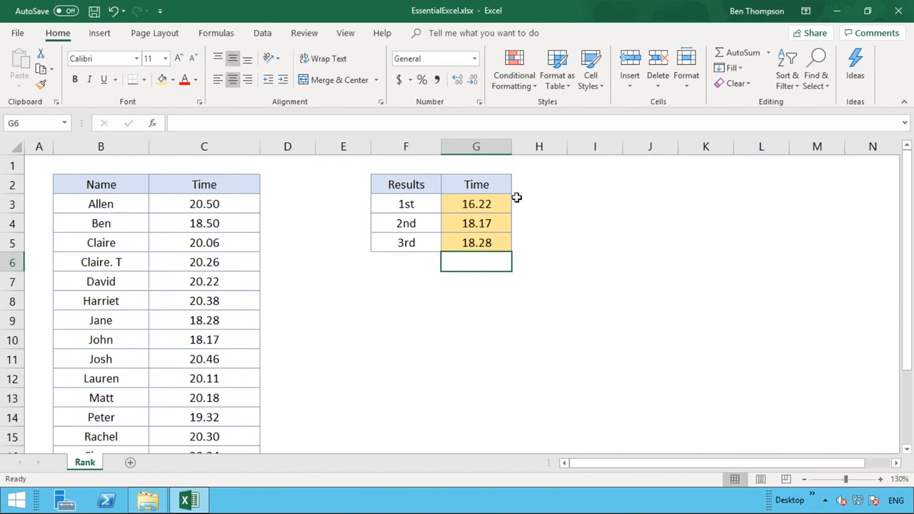
Change the k argument of the SMALL formula in G5 to 6
left_click(505, 205)
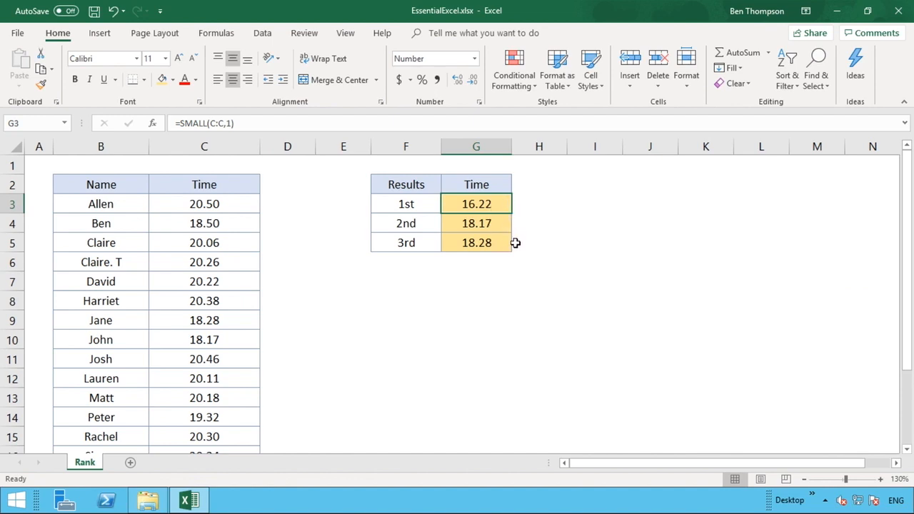
left_click(537, 255)
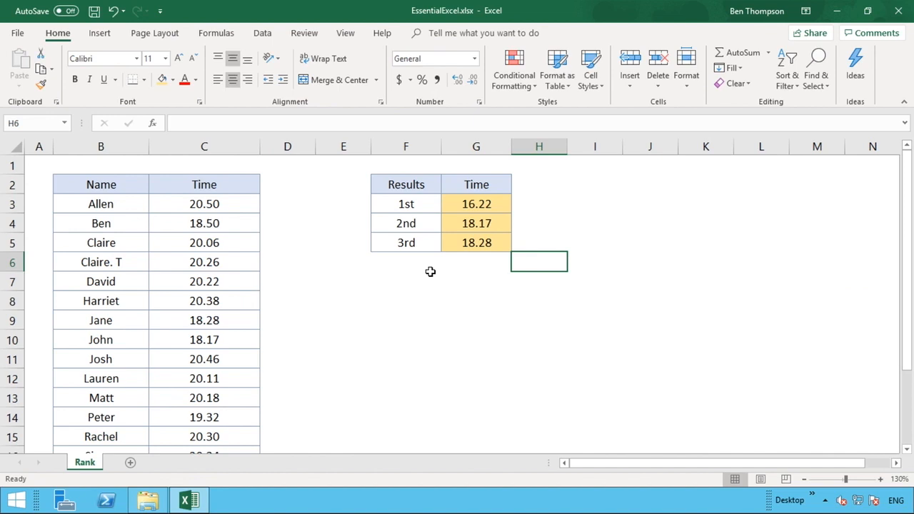
left_click(472, 244)
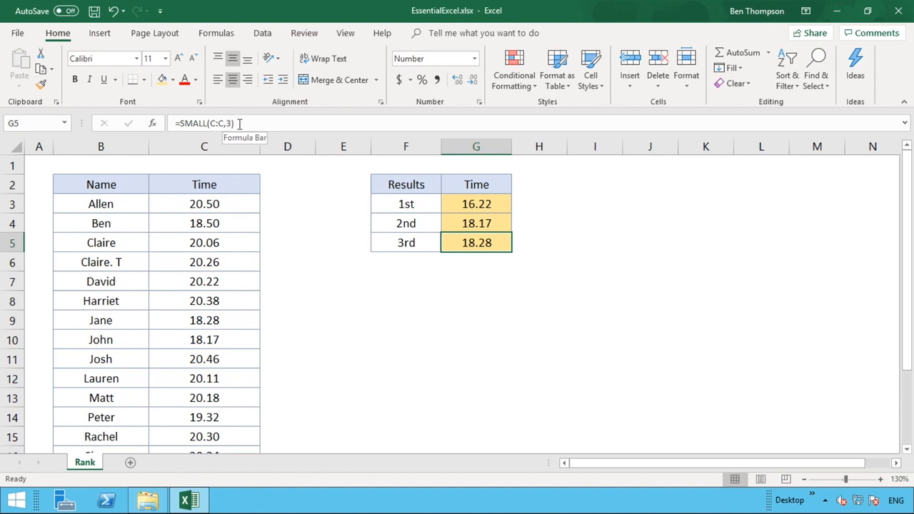
double_click(229, 123)
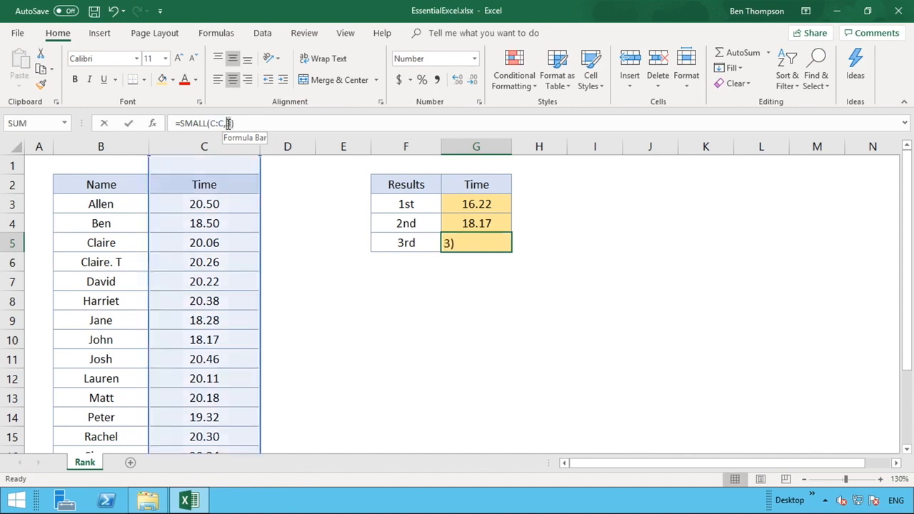
key("Return")
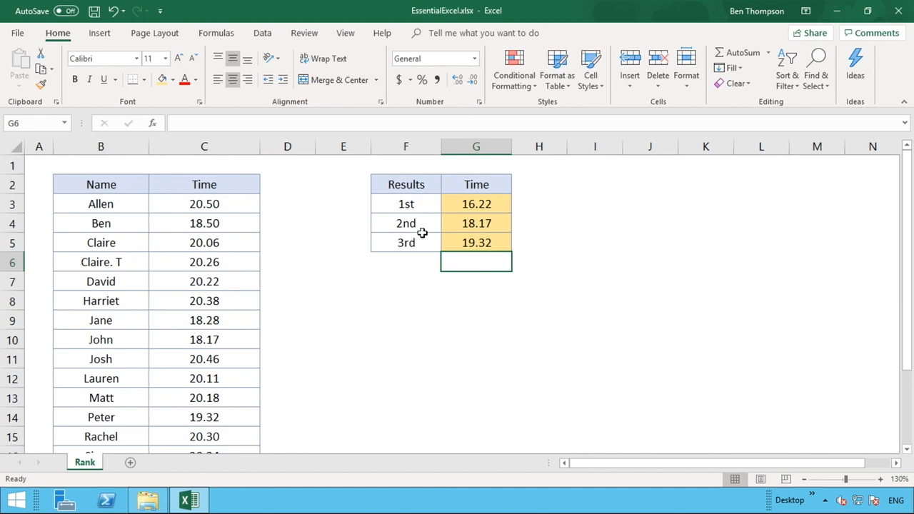
Set the k argument of the SMALL formula in G5 back to 3
left_click(467, 240)
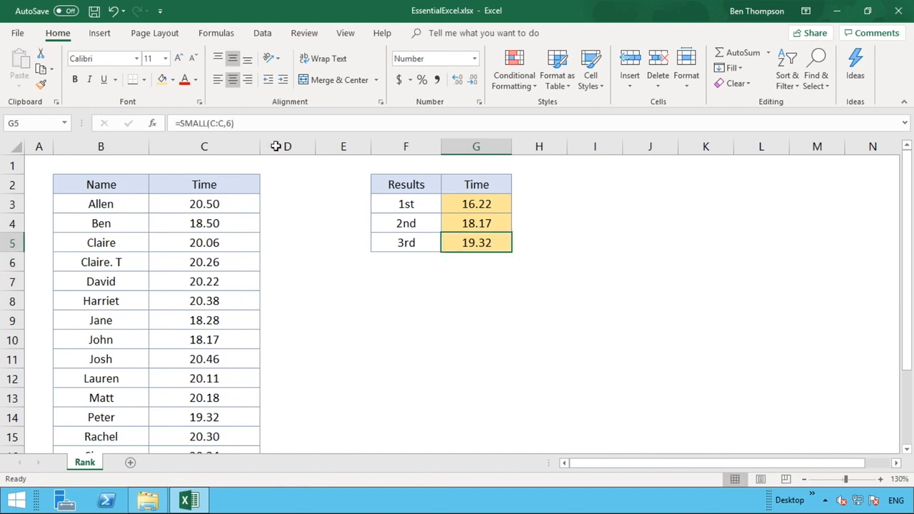
left_click(229, 124)
type("3")
key("Return")
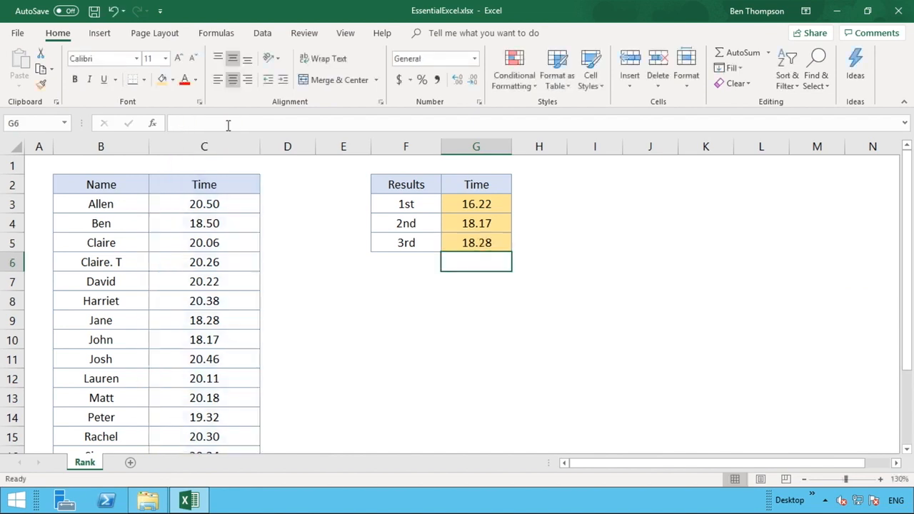